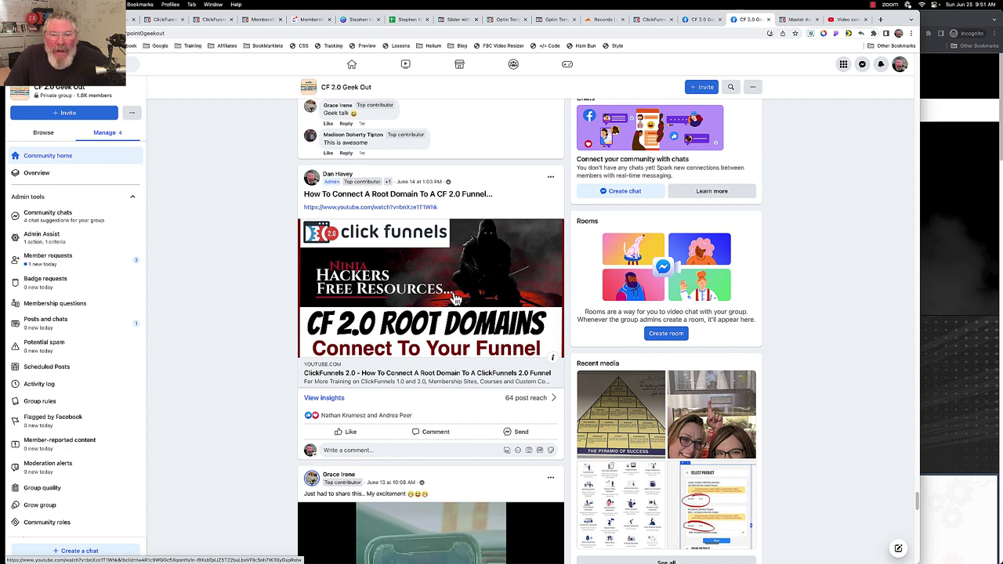
Switch to the other CF 2.0 Geek Out group tab showing the root-domain video answer
{"action": "left_click", "coordinate": [703, 22]}
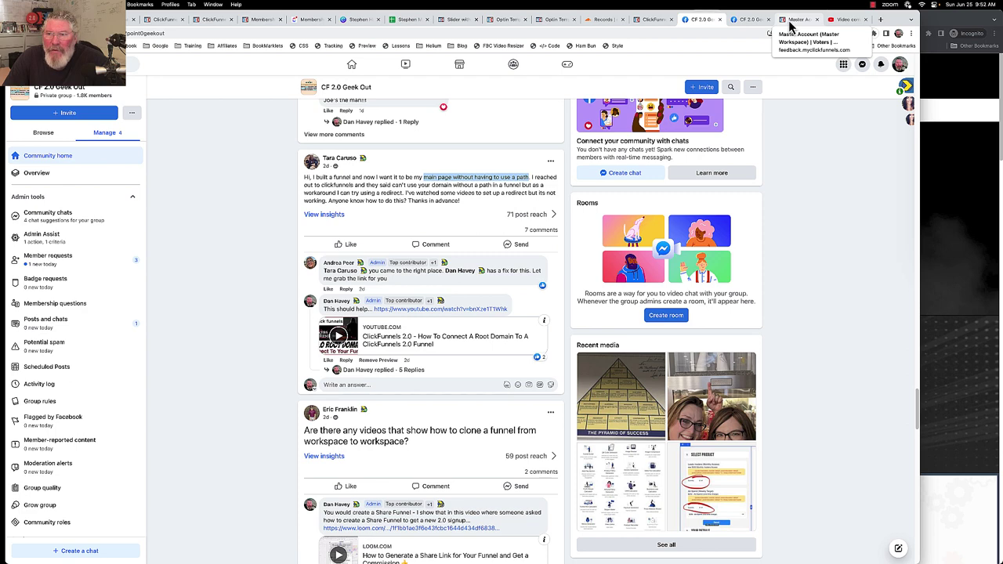
Glance at the Canny Master Account request and Cloudflare DNS records, then return to ClickFunnels
{"action": "left_click", "coordinate": [788, 22]}
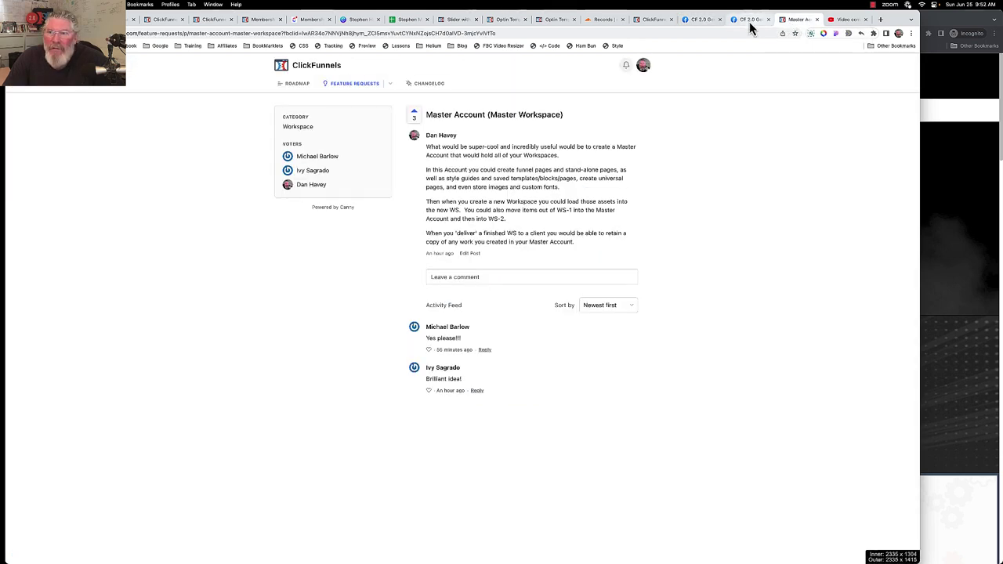
{"action": "left_click", "coordinate": [752, 23]}
{"action": "left_click", "coordinate": [659, 25]}
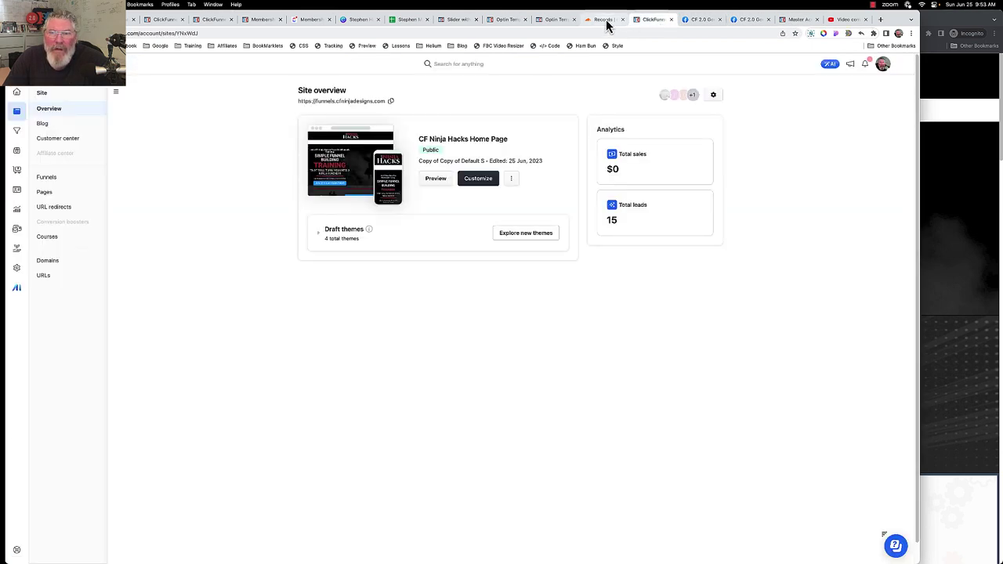
{"action": "left_click", "coordinate": [606, 22]}
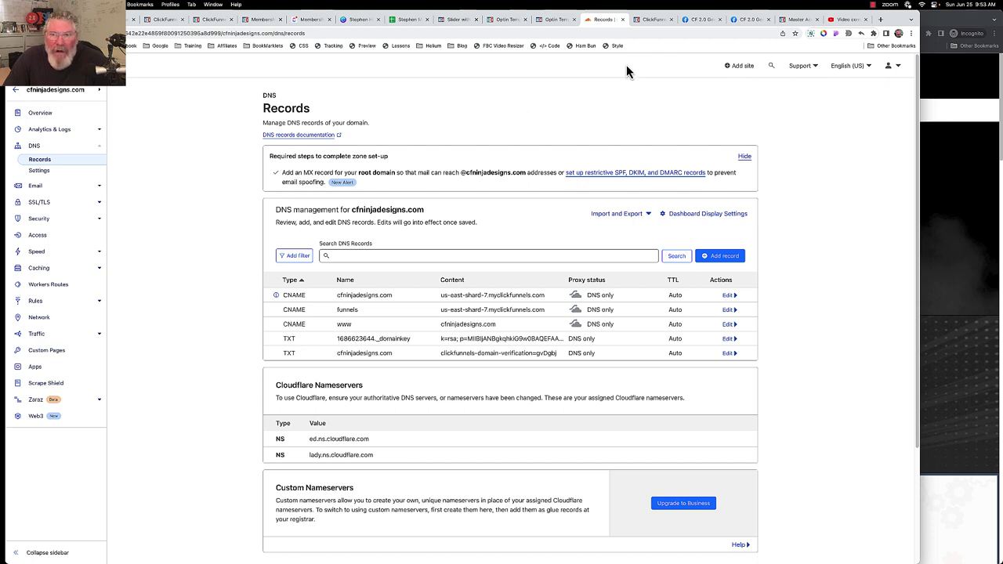
{"action": "left_click", "coordinate": [648, 21]}
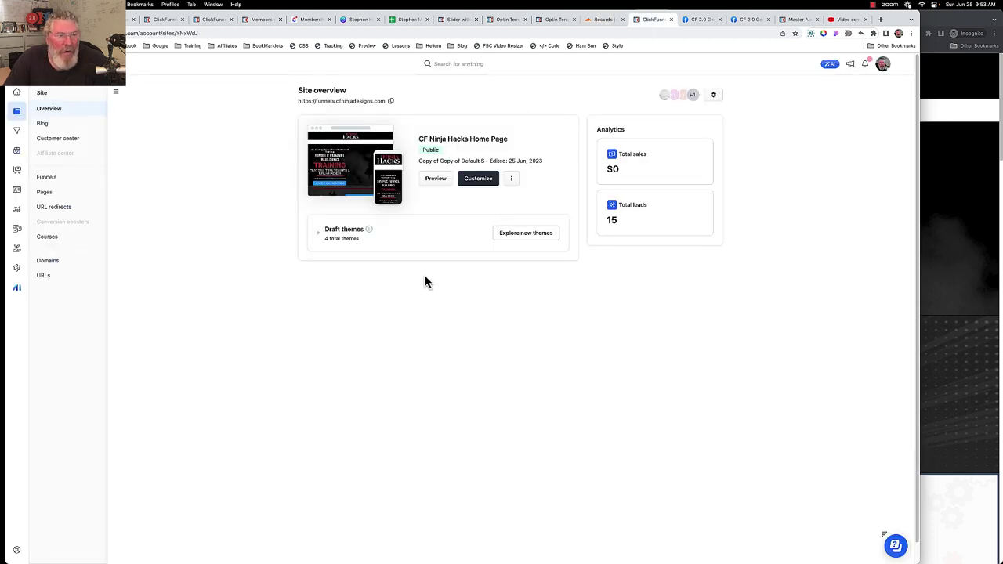
Check the required DNS records for funnels.cfninjadesigns.com, then open the site's options menu
{"action": "left_click", "coordinate": [64, 264]}
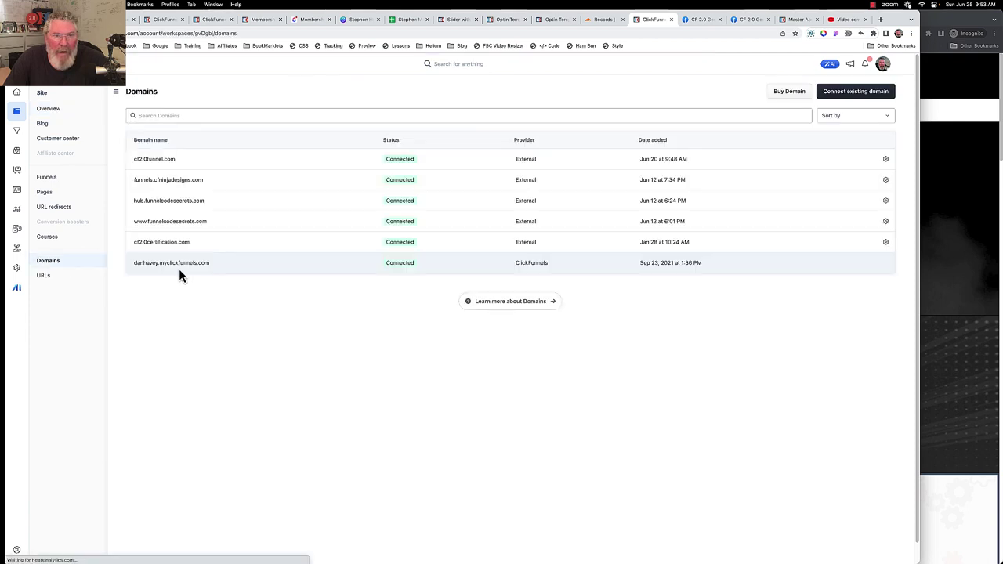
{"action": "left_click", "coordinate": [191, 185]}
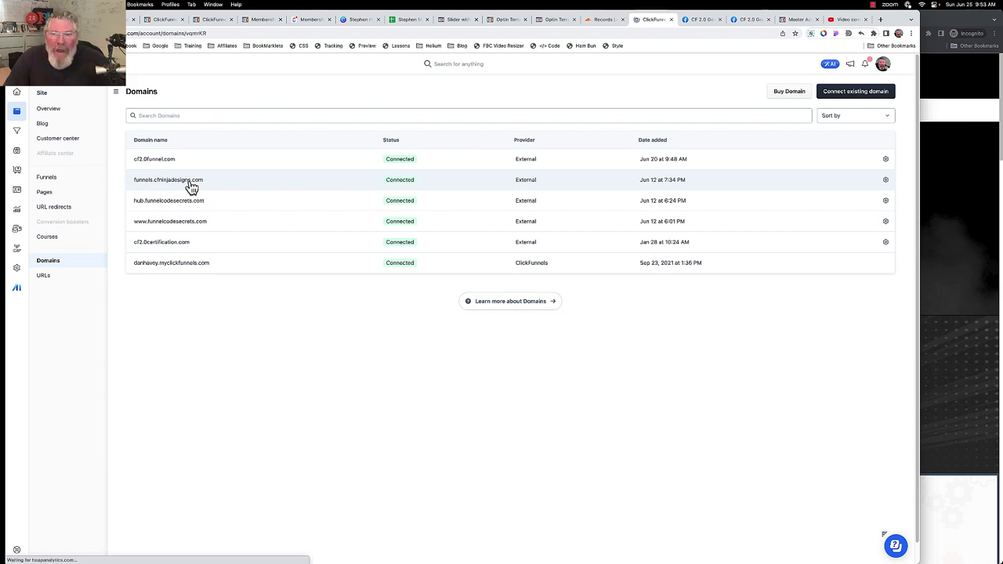
{"action": "left_click", "coordinate": [686, 167]}
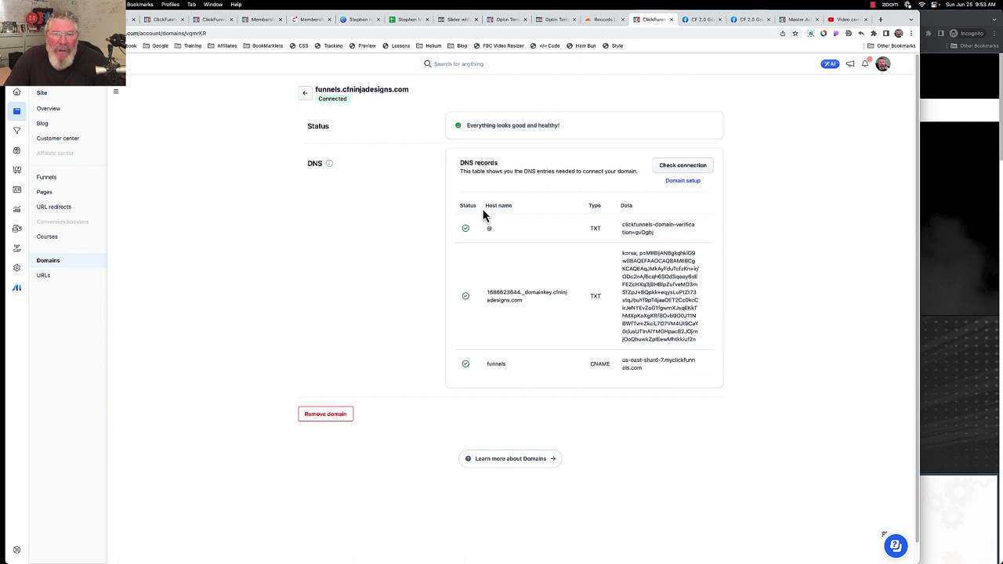
{"action": "left_click", "coordinate": [307, 99]}
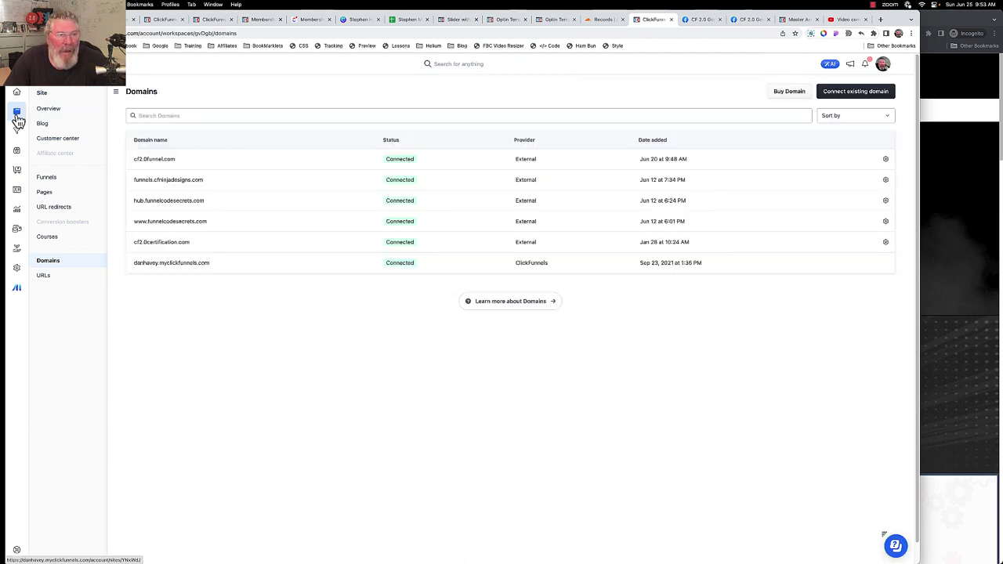
{"action": "left_click", "coordinate": [17, 115]}
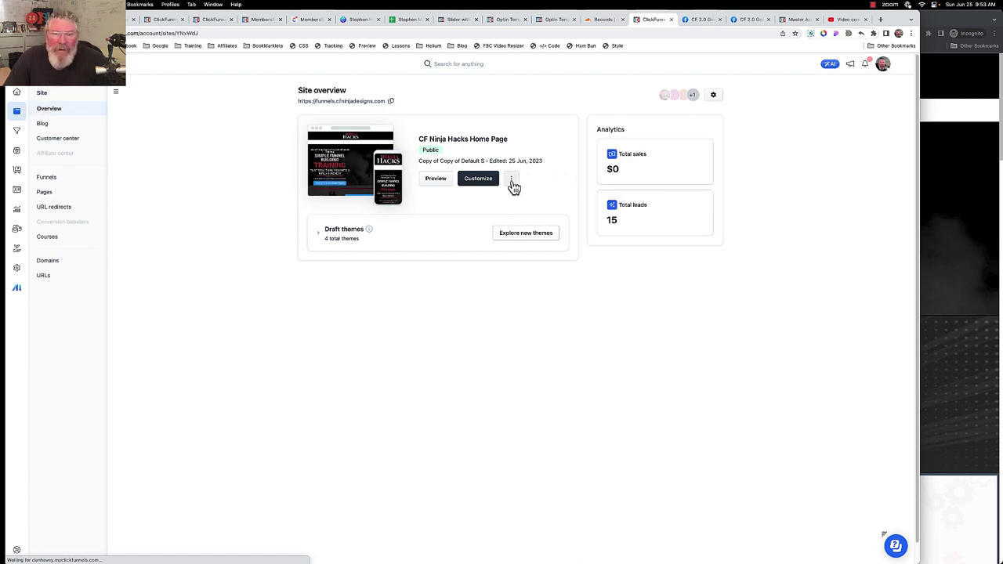
{"action": "left_click", "coordinate": [511, 180]}
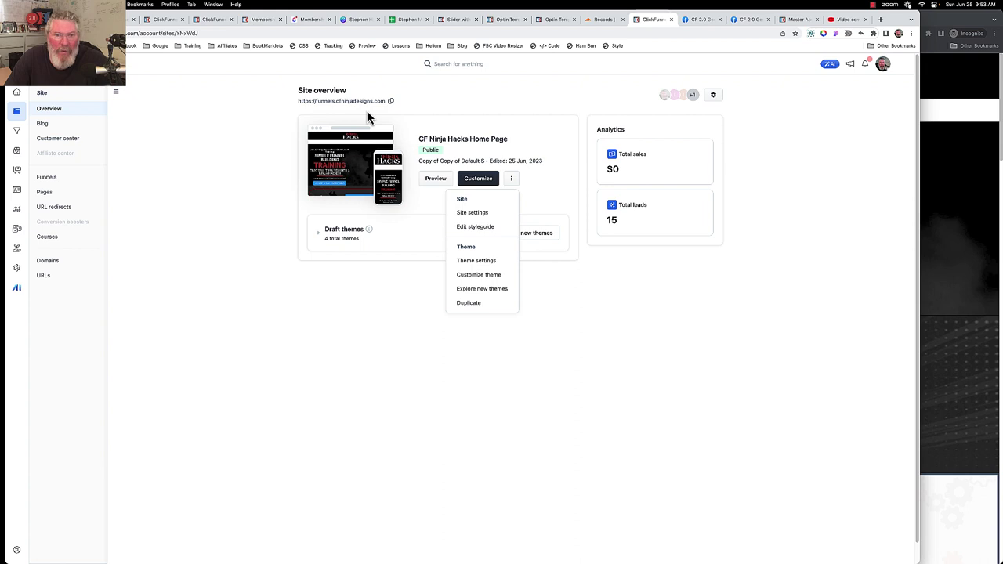
Keep funnels.cfninjadesigns.com as the domain in Site settings and update the site
{"action": "left_click", "coordinate": [476, 217]}
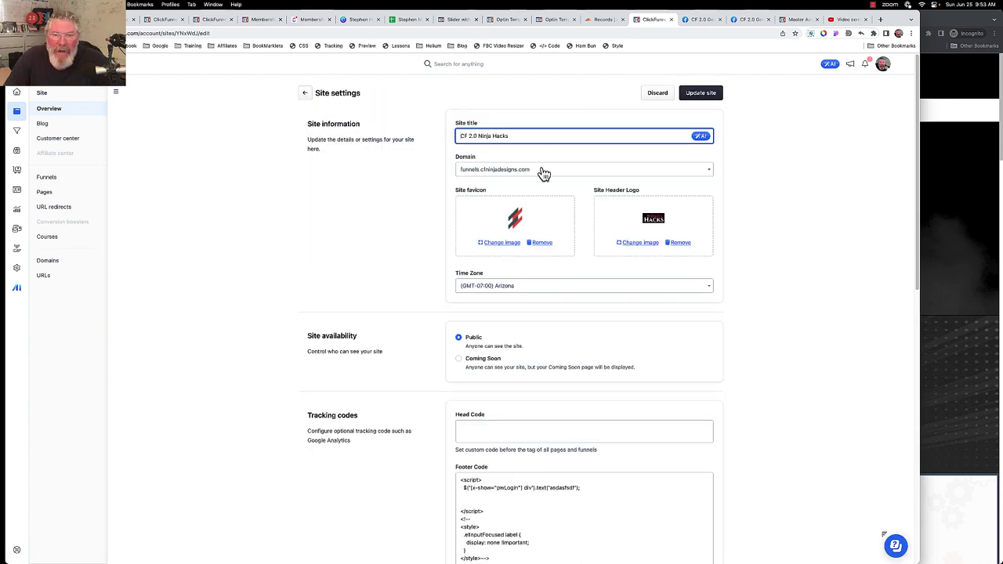
{"action": "left_click", "coordinate": [543, 173]}
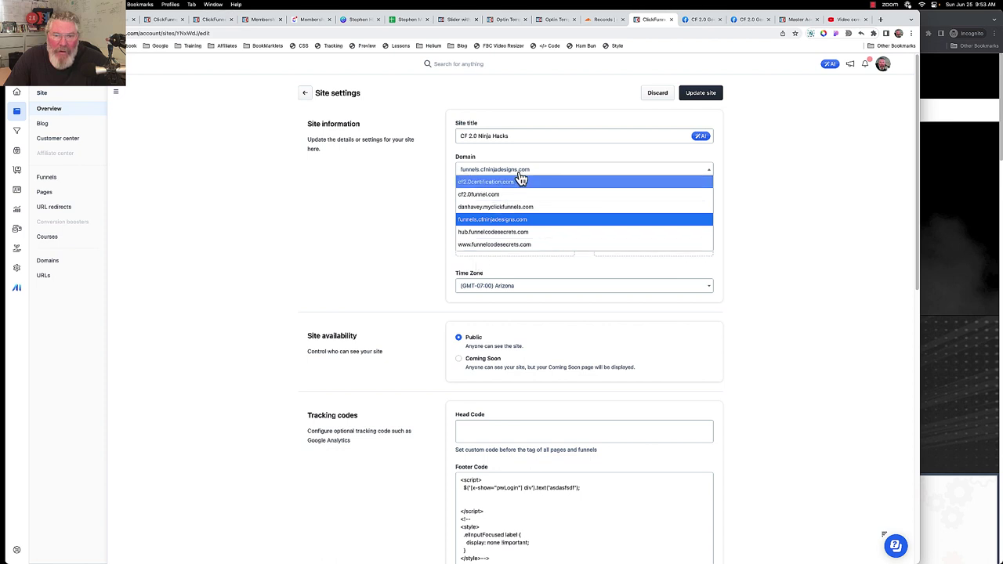
{"action": "left_click", "coordinate": [538, 171]}
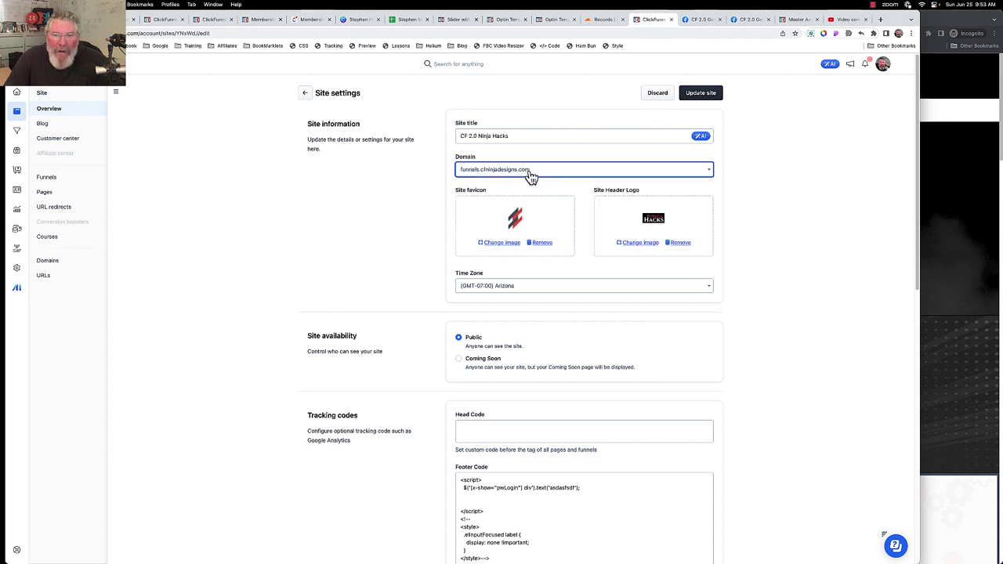
{"action": "left_click", "coordinate": [689, 97]}
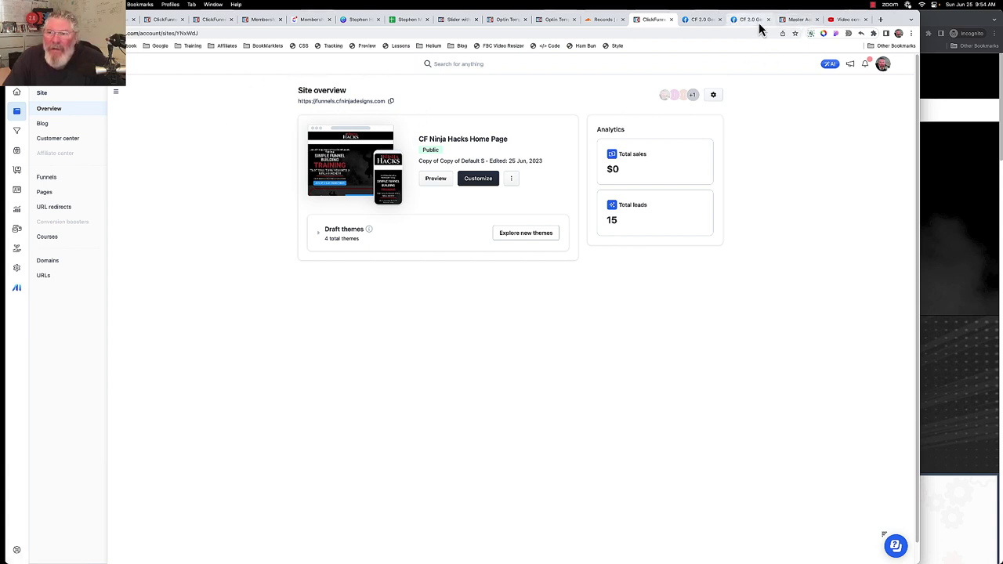
Highlight the funnels CNAME target, the www target and the root cfninjadesigns.com record in Cloudflare DNS
{"action": "left_click", "coordinate": [605, 21]}
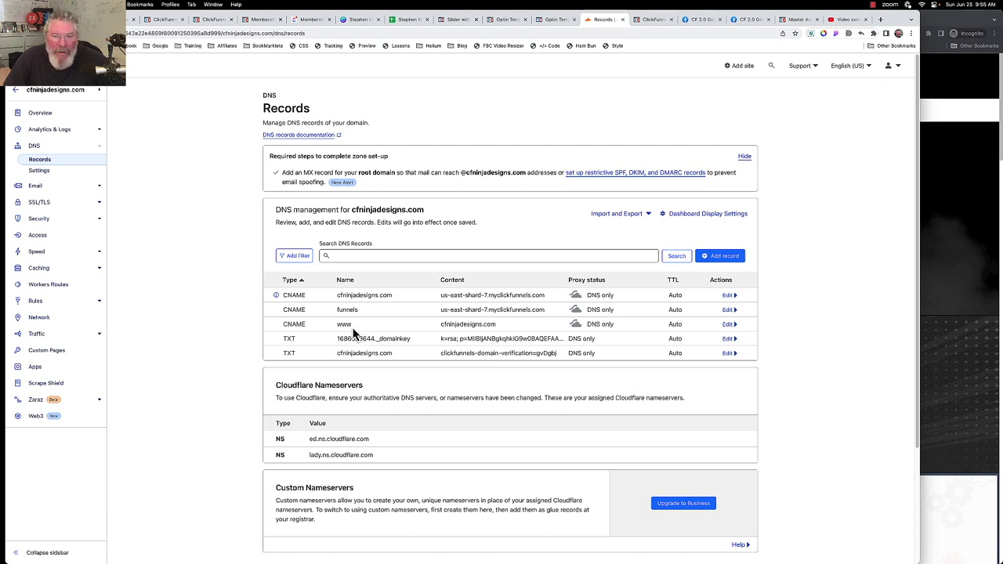
{"action": "left_click_drag", "start_coordinate": [435, 312], "coordinate": [551, 312]}
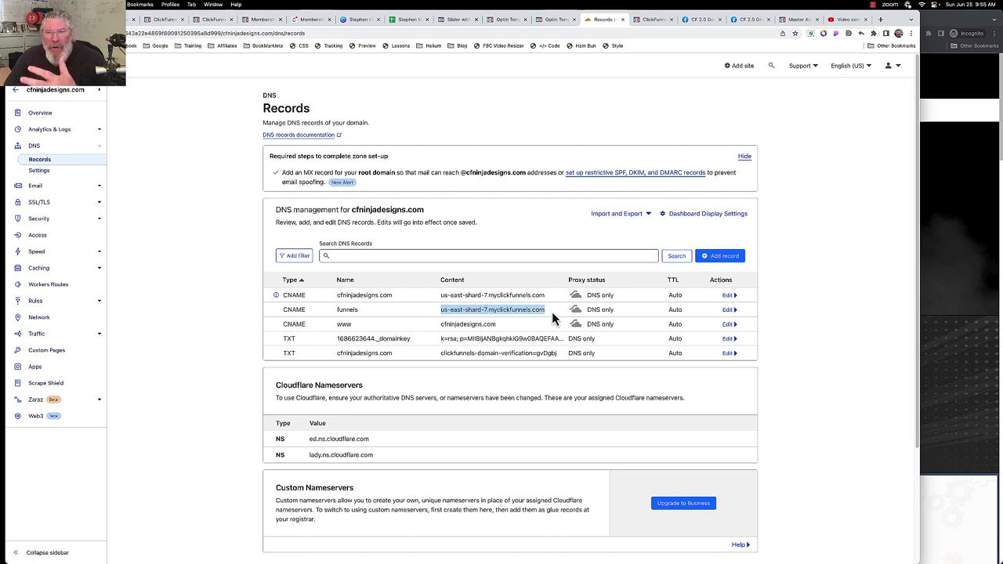
{"action": "left_click", "coordinate": [406, 316]}
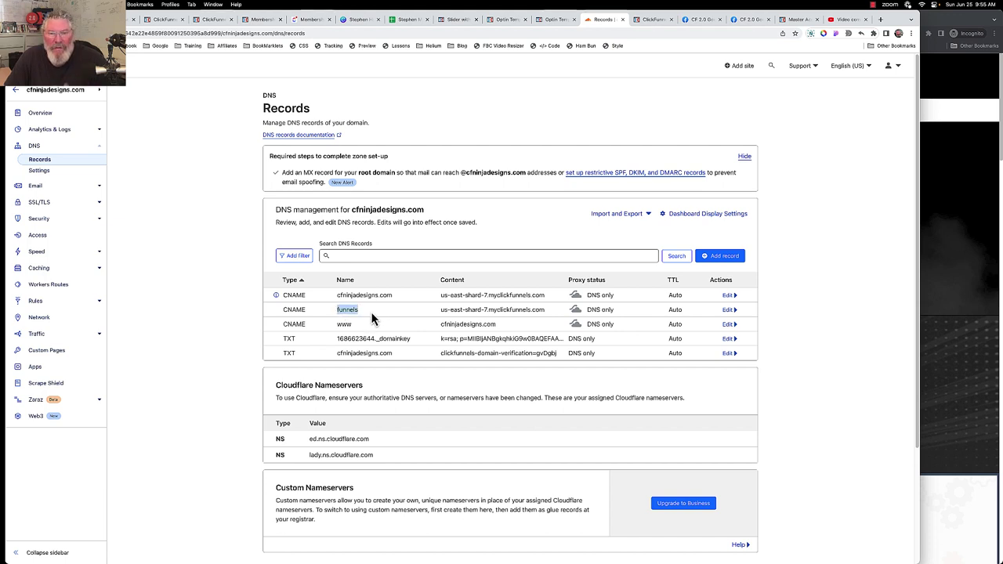
{"action": "left_click_drag", "start_coordinate": [436, 310], "coordinate": [559, 316]}
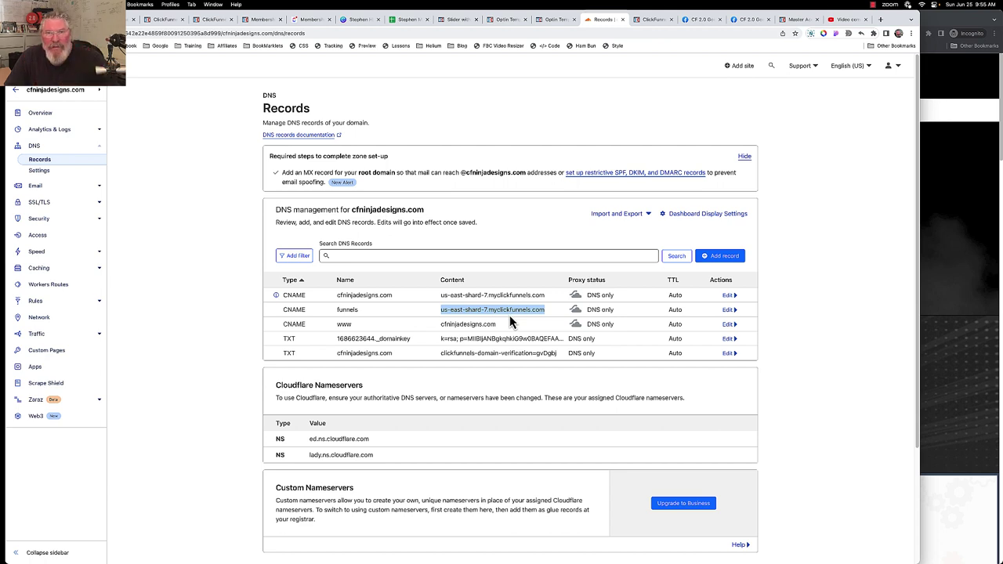
{"action": "left_click", "coordinate": [428, 333]}
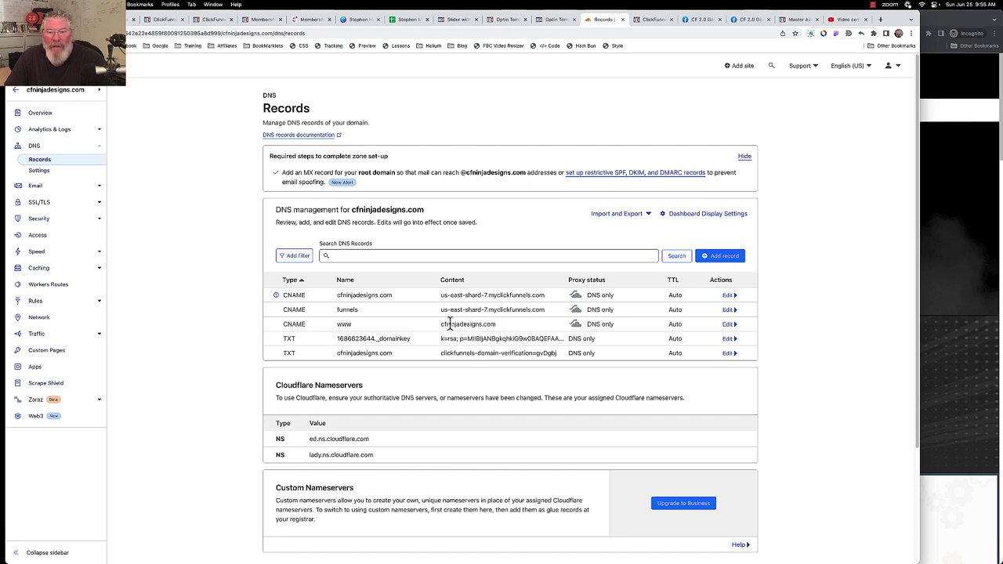
{"action": "left_click_drag", "start_coordinate": [440, 325], "coordinate": [503, 330]}
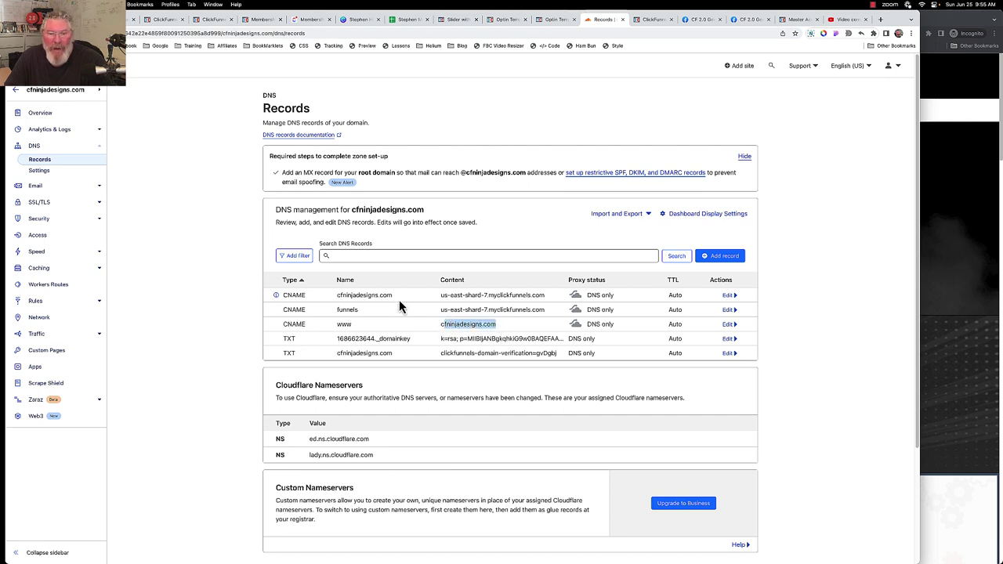
{"action": "left_click_drag", "start_coordinate": [331, 294], "coordinate": [406, 301]}
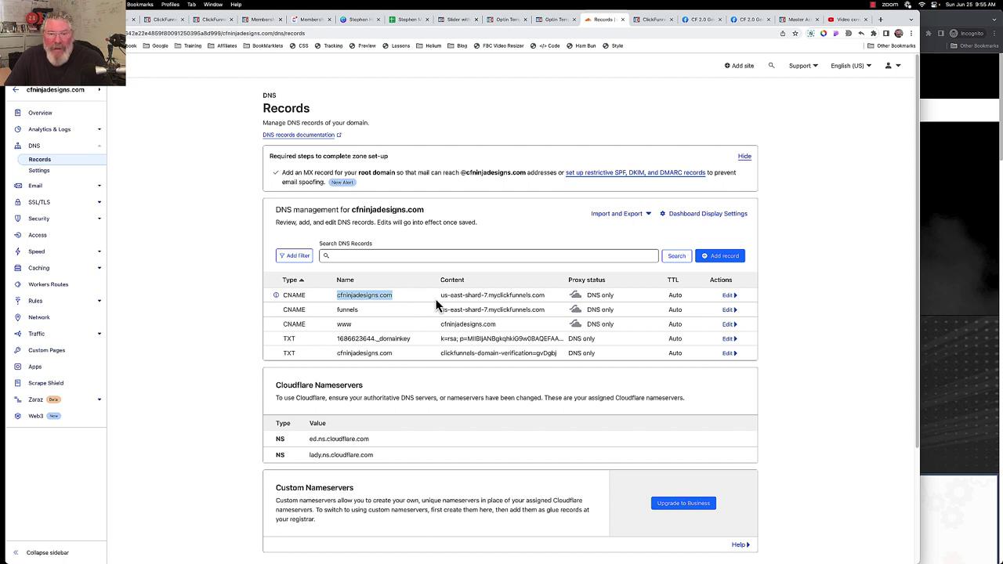
Clear the DNS highlights and open the Page Rules list with its three forwarding rules
{"action": "left_click", "coordinate": [435, 298]}
{"action": "left_click", "coordinate": [559, 297]}
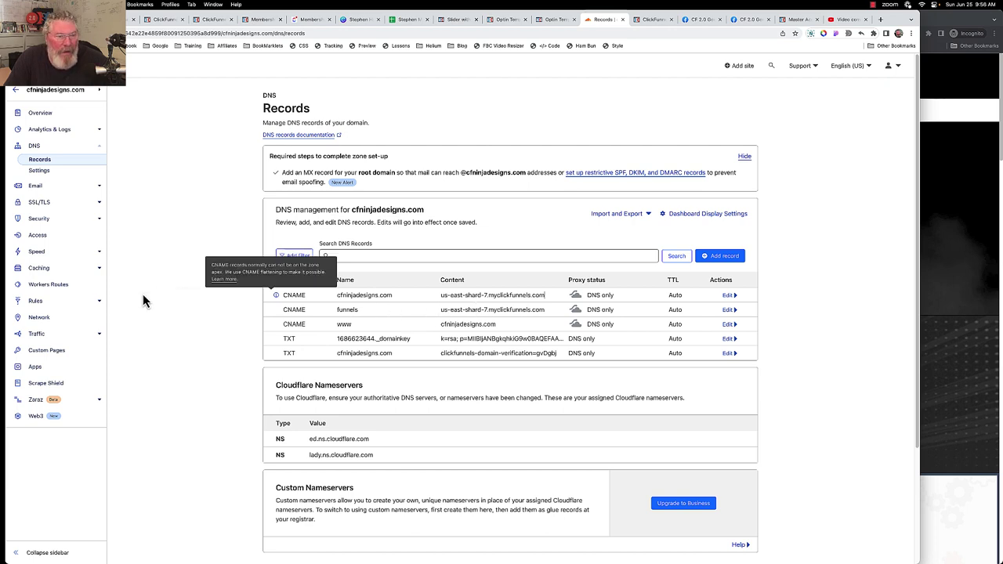
{"action": "left_click", "coordinate": [39, 303]}
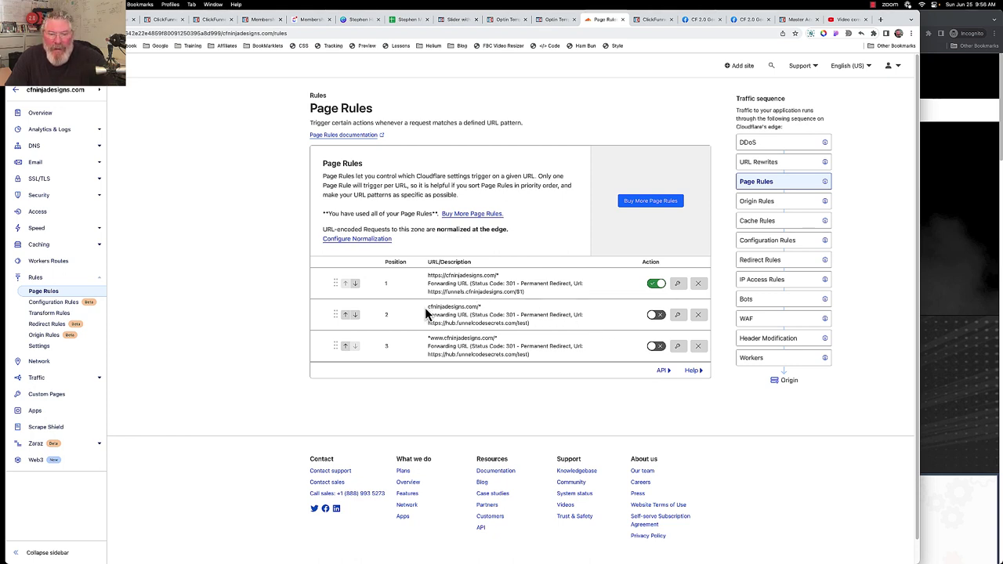
Review rules 2 and 3's patterns and destinations, then select rule 1's root domain pattern
{"action": "left_click_drag", "start_coordinate": [425, 308], "coordinate": [486, 307]}
{"action": "left_click", "coordinate": [538, 329]}
{"action": "left_click_drag", "start_coordinate": [427, 323], "coordinate": [527, 322]}
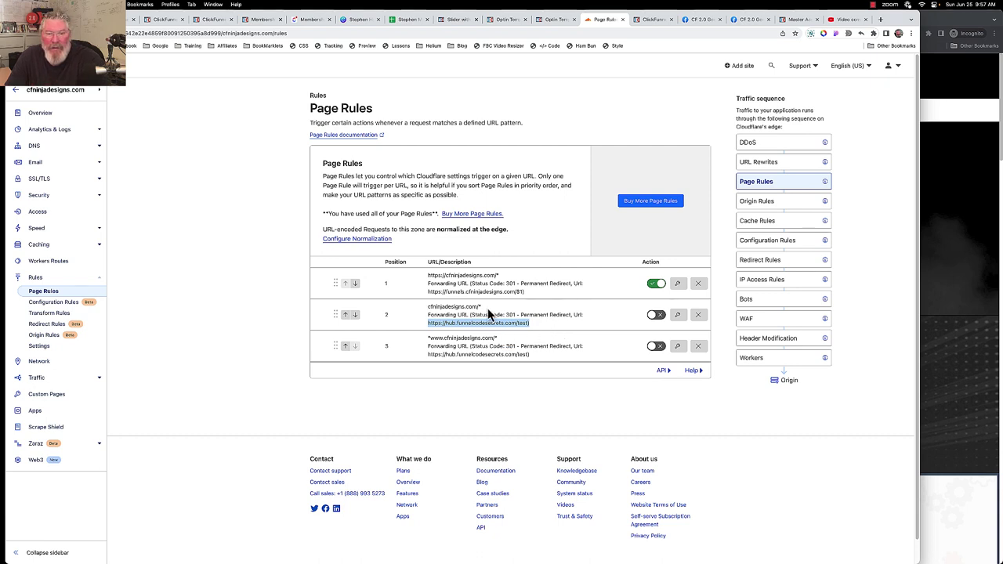
{"action": "left_click", "coordinate": [420, 345]}
{"action": "left_click_drag", "start_coordinate": [419, 345], "coordinate": [513, 341]}
{"action": "left_click", "coordinate": [512, 341]}
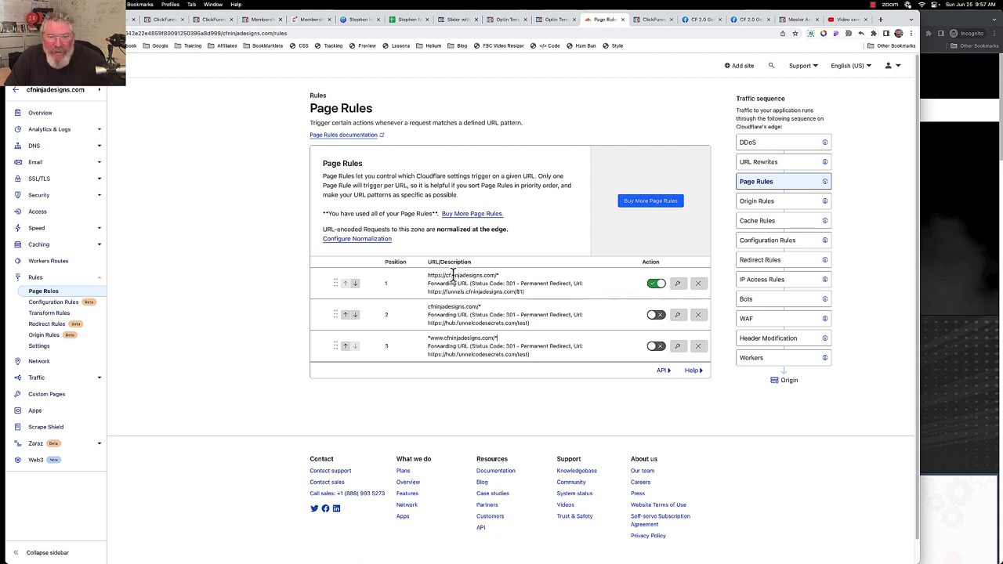
{"action": "left_click_drag", "start_coordinate": [444, 275], "coordinate": [556, 276]}
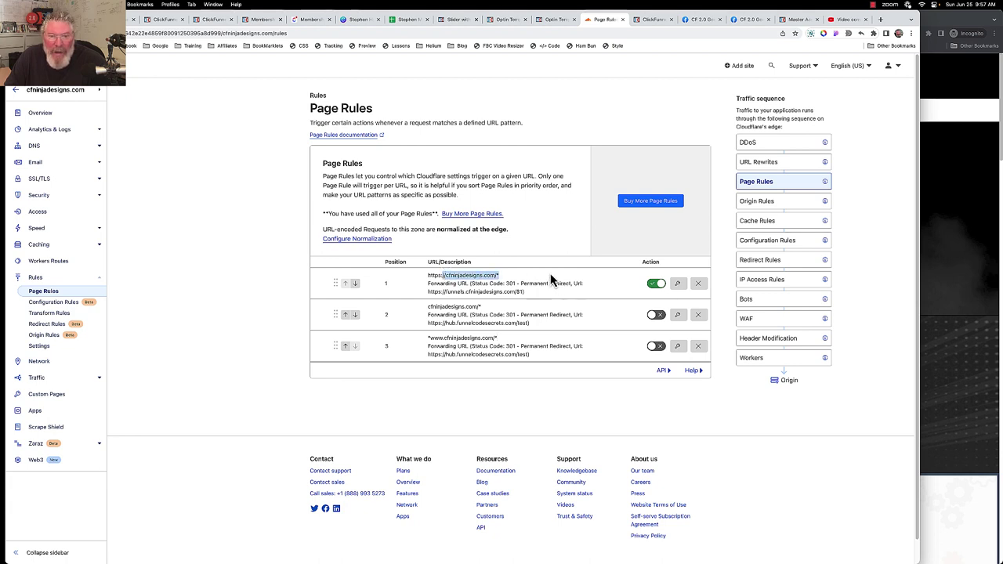
{"action": "left_click", "coordinate": [677, 284]}
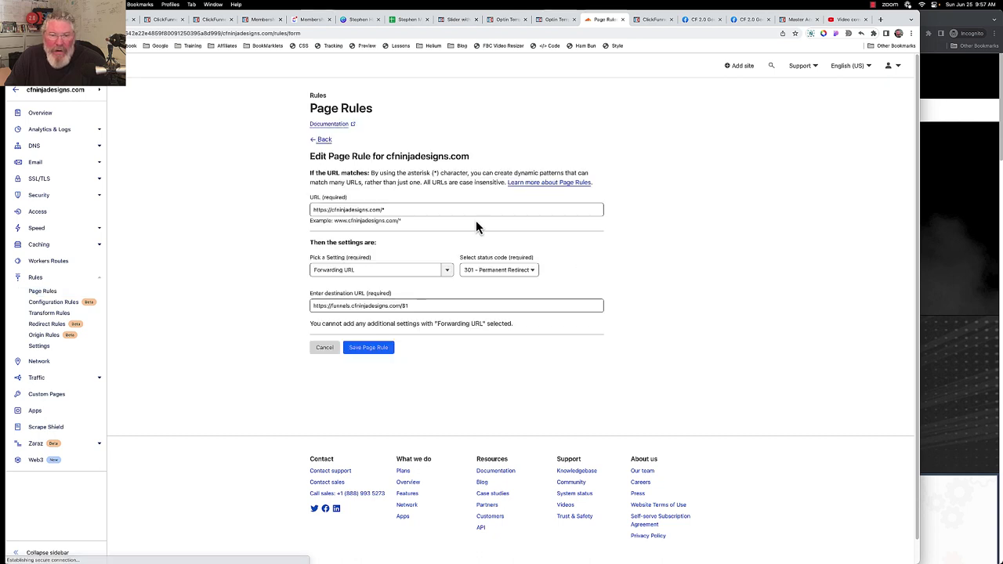
{"action": "left_click", "coordinate": [332, 210]}
{"action": "key", "text": "BackSpace"}
{"action": "key", "text": "BackSpace"}
{"action": "key", "text": "BackSpace"}
{"action": "key", "text": "BackSpace"}
{"action": "key", "text": "BackSpace"}
{"action": "key", "text": "BackSpace"}
{"action": "key", "text": "BackSpace"}
{"action": "key", "text": "BackSpace"}
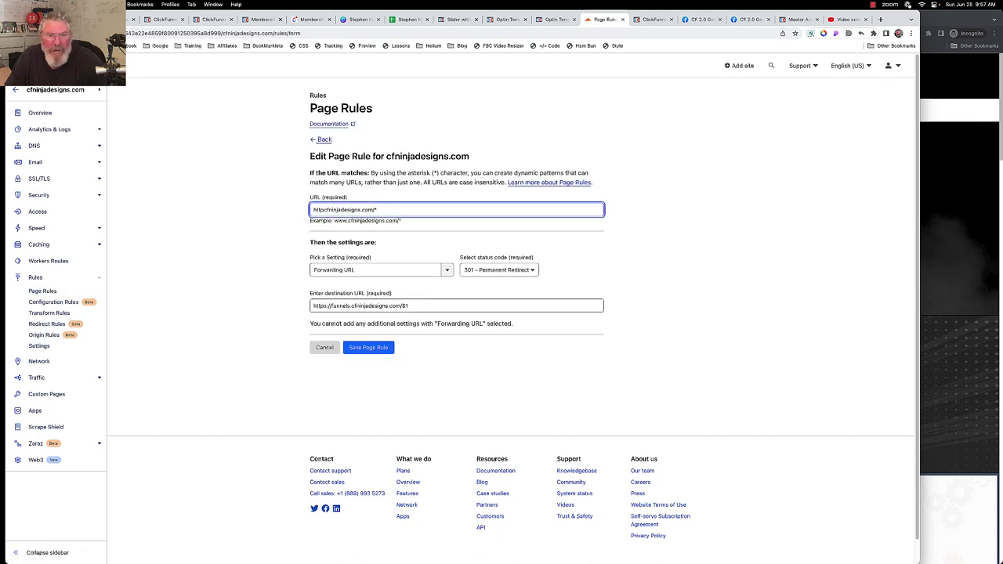
{"action": "left_click", "coordinate": [391, 209]}
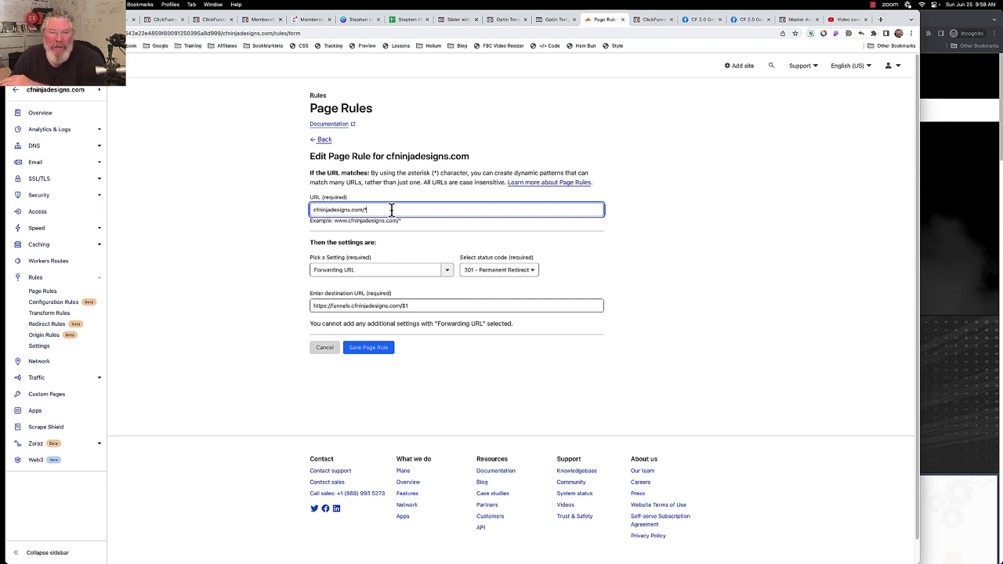
{"action": "left_click", "coordinate": [402, 306]}
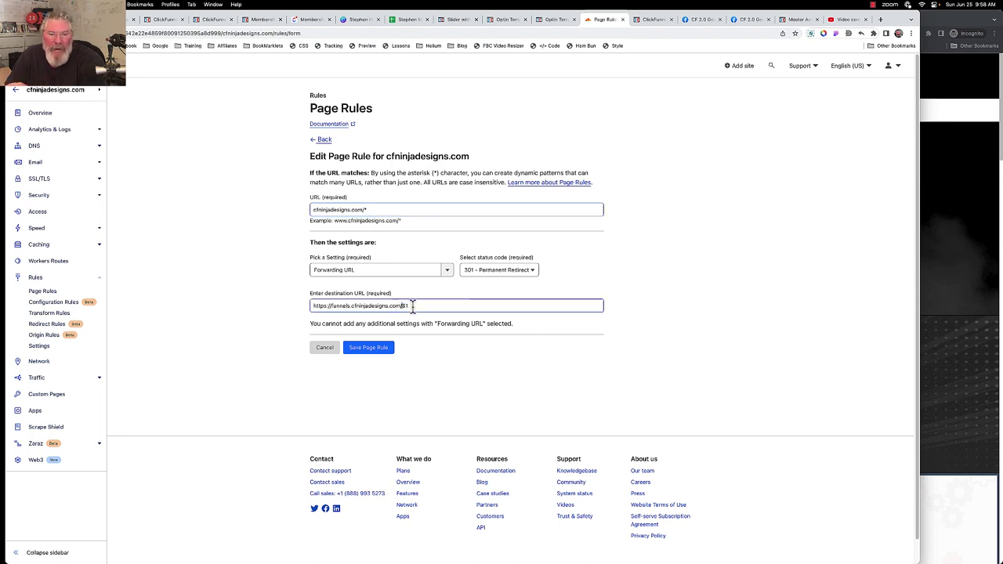
{"action": "key", "text": "shift+End"}
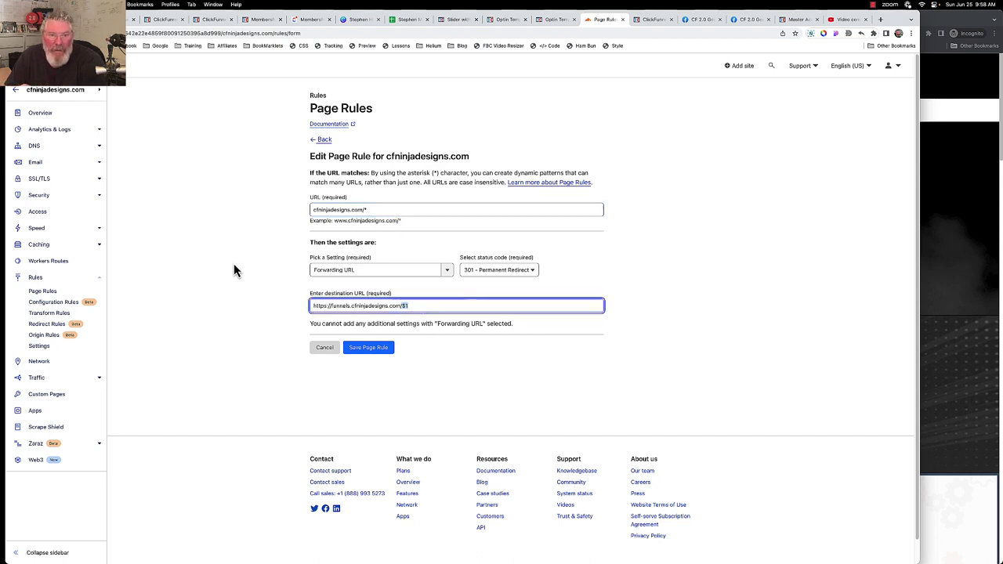
{"action": "left_click", "coordinate": [233, 265]}
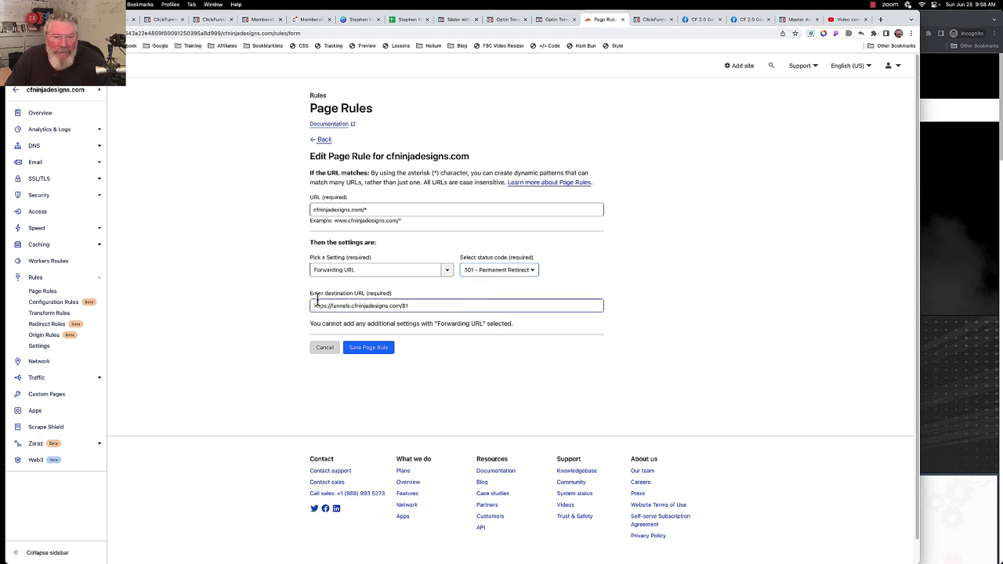
{"action": "left_click_drag", "start_coordinate": [312, 306], "coordinate": [354, 307]}
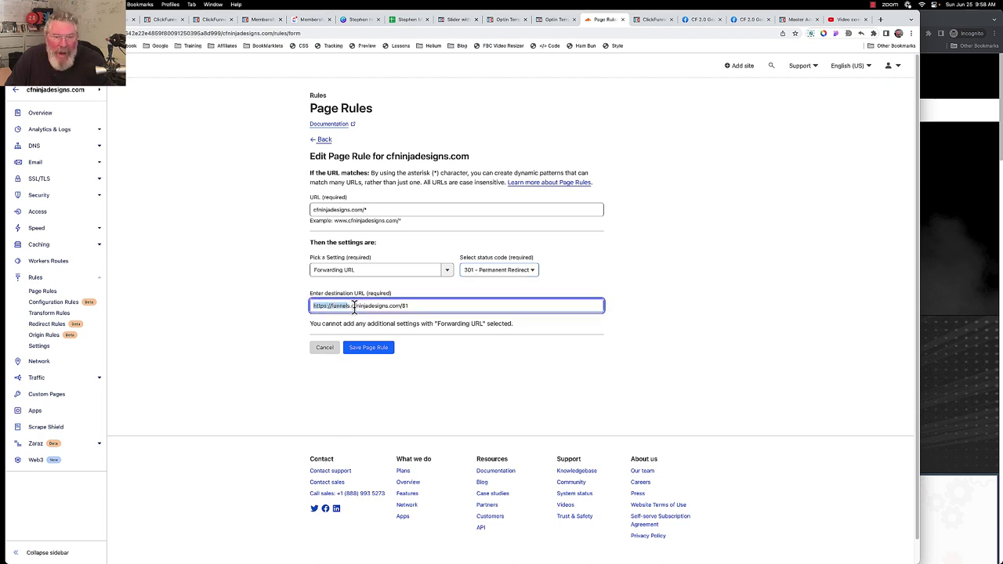
{"action": "left_click", "coordinate": [426, 306]}
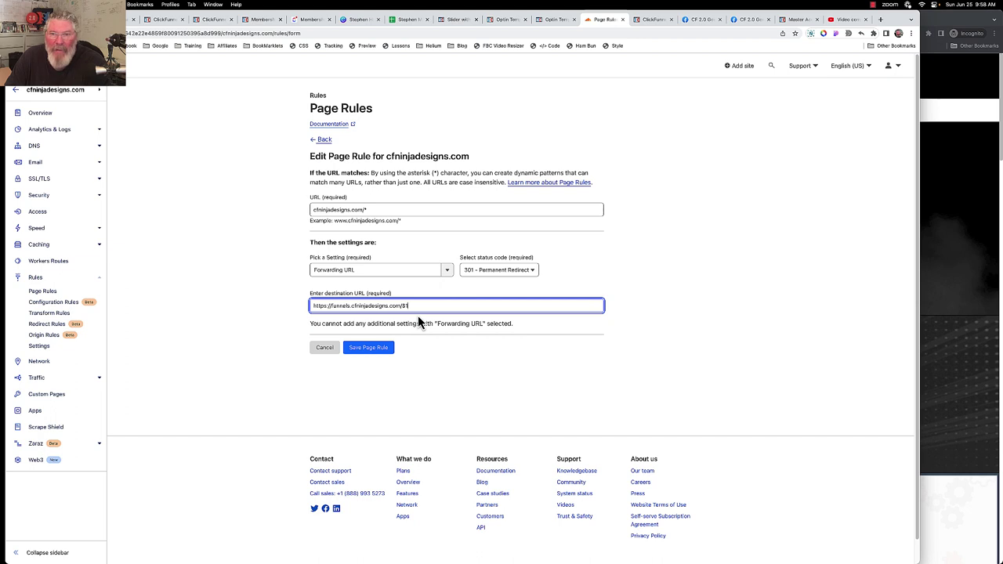
{"action": "left_click", "coordinate": [375, 209]}
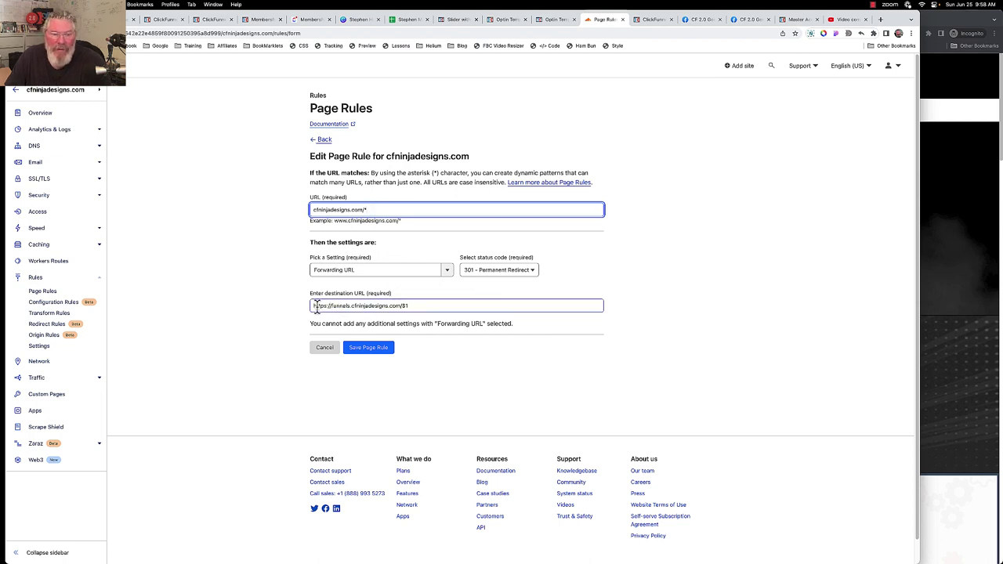
{"action": "left_click_drag", "start_coordinate": [315, 305], "coordinate": [439, 309]}
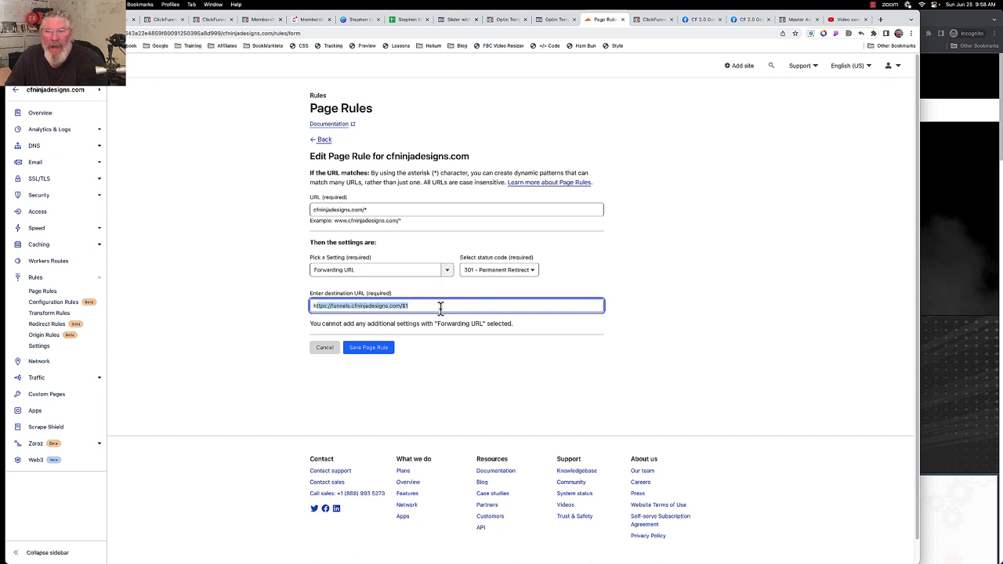
{"action": "left_click", "coordinate": [644, 311]}
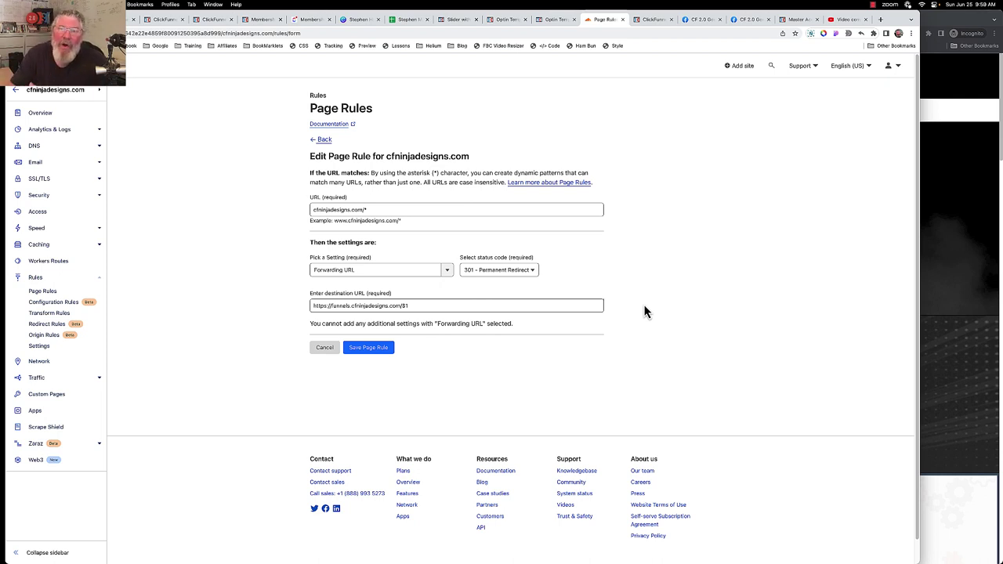
Try saving the rule, append '/*', hit the duplicate-URL error, and cancel the edit
{"action": "left_click", "coordinate": [366, 349]}
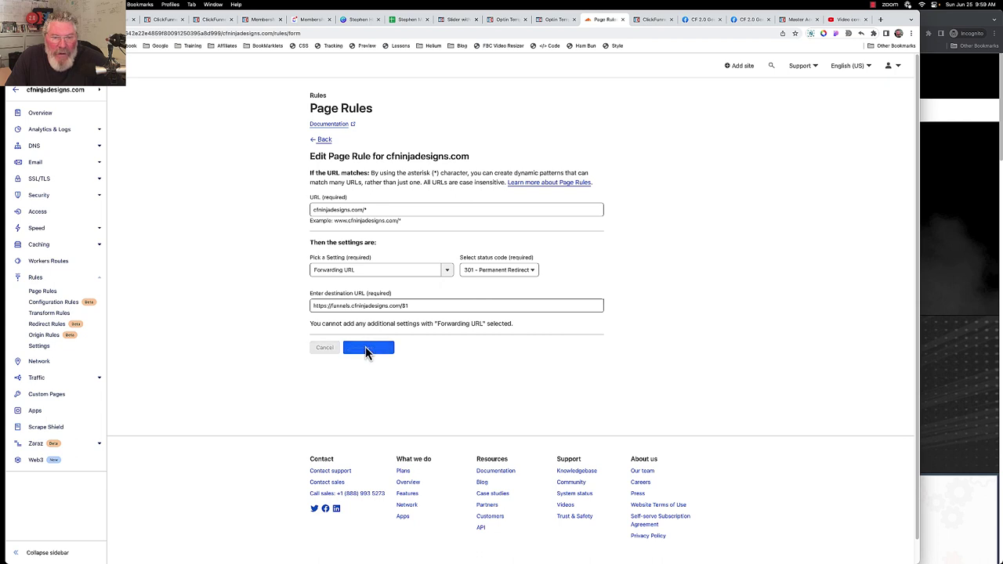
{"action": "left_click", "coordinate": [364, 210]}
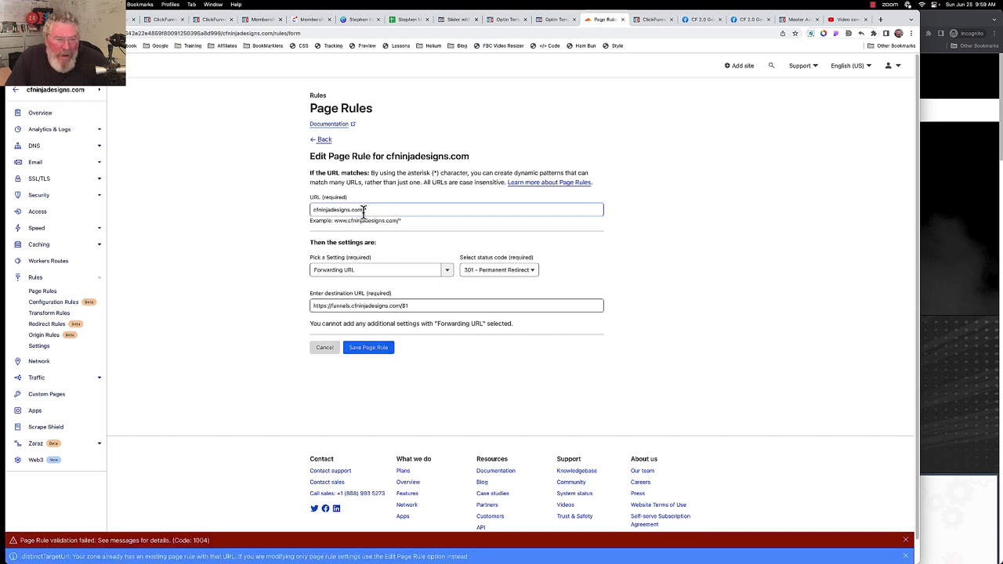
{"action": "type", "text": "/*"}
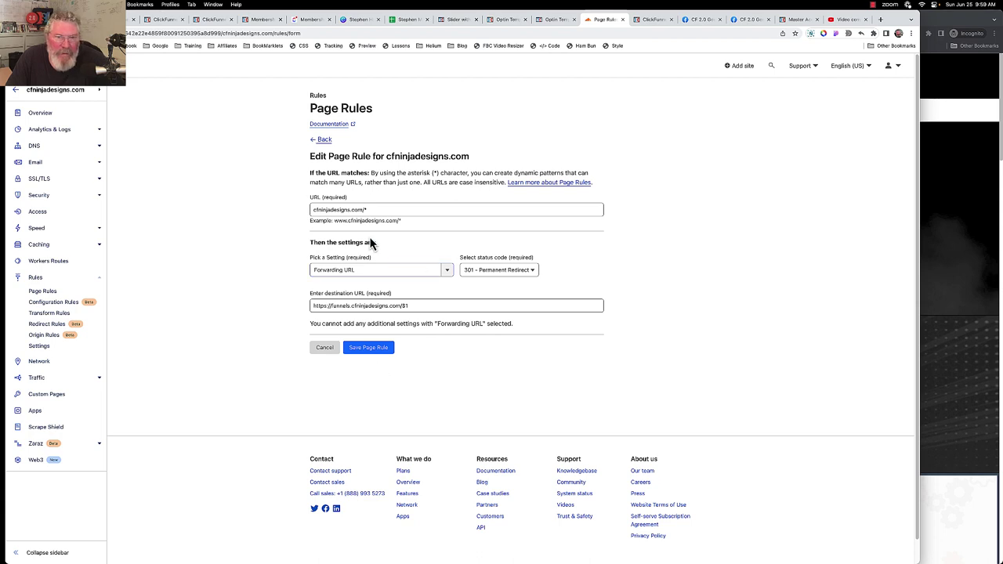
{"action": "left_click", "coordinate": [366, 350]}
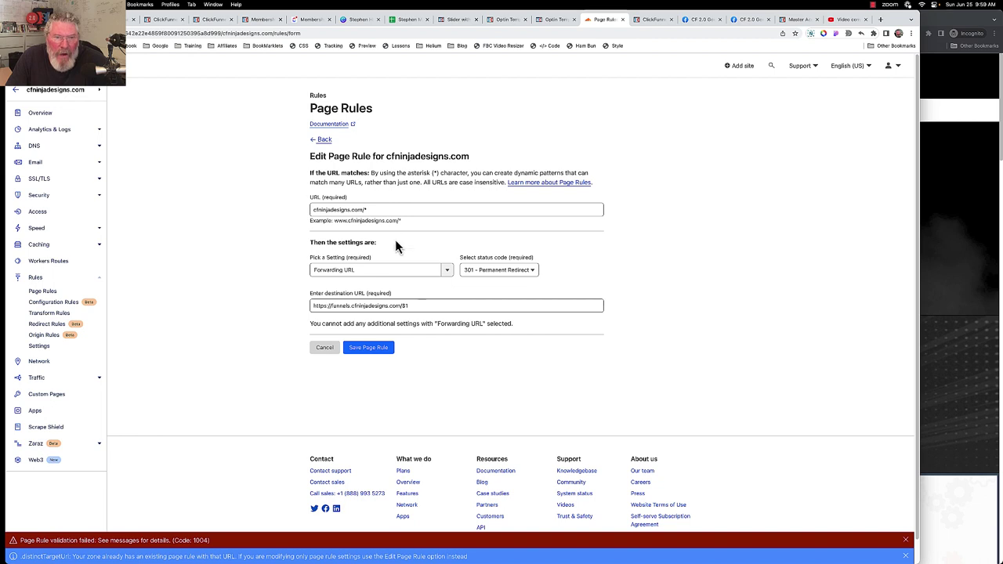
{"action": "left_click", "coordinate": [326, 351]}
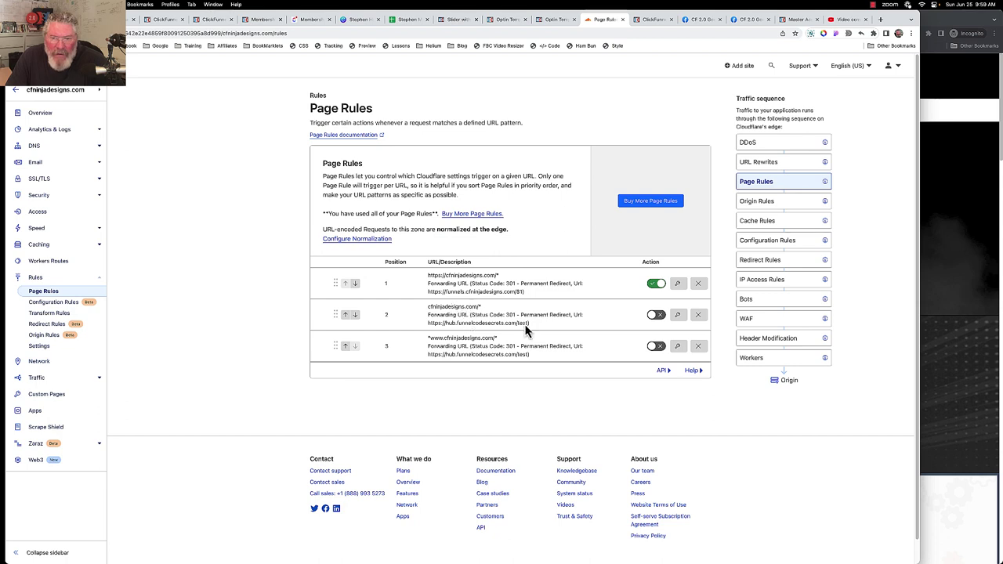
{"action": "left_click", "coordinate": [677, 283]}
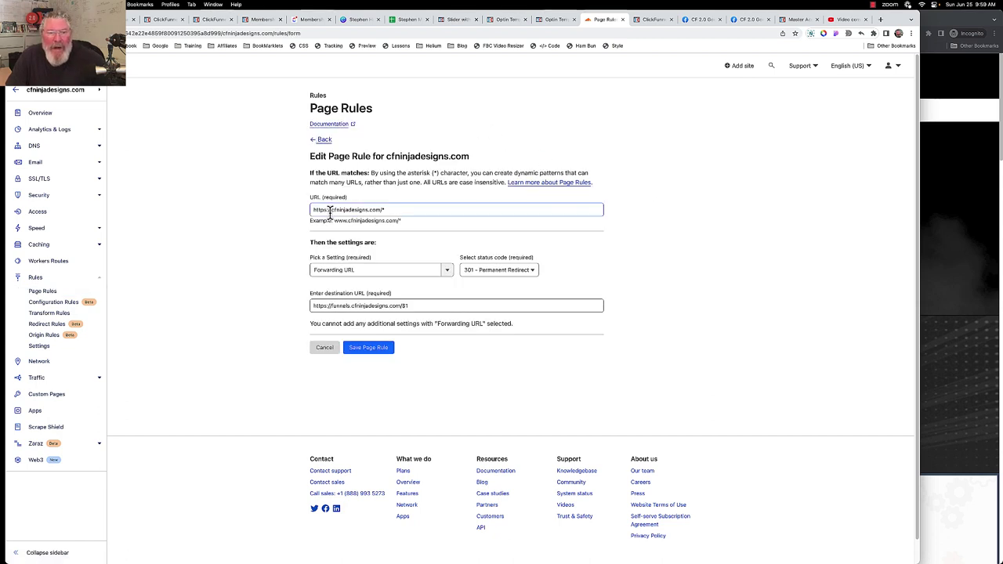
{"action": "left_click_drag", "start_coordinate": [313, 210], "coordinate": [333, 212]}
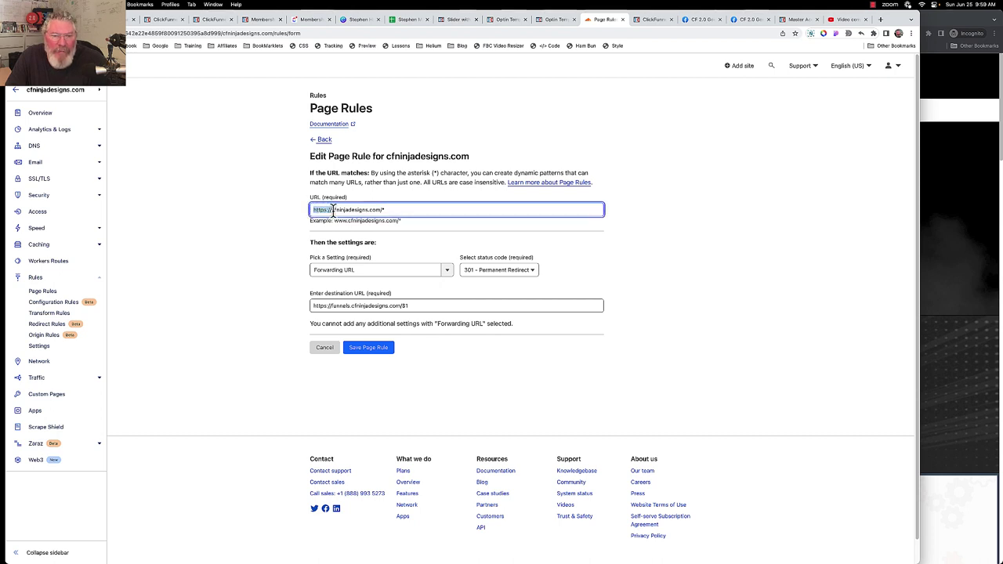
{"action": "left_click", "coordinate": [365, 350]}
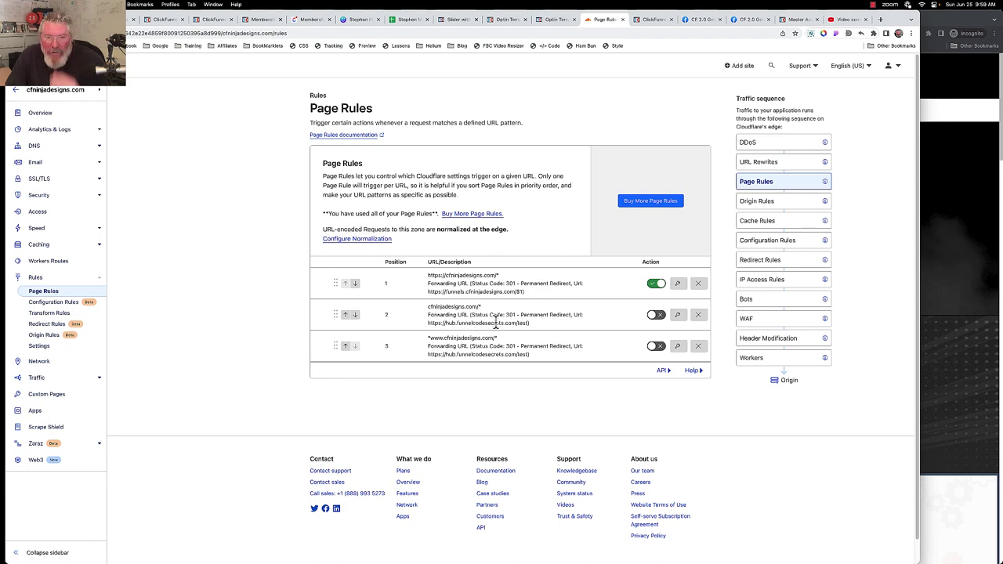
{"action": "left_click_drag", "start_coordinate": [445, 277], "coordinate": [494, 274]}
{"action": "key", "text": "super+c"}
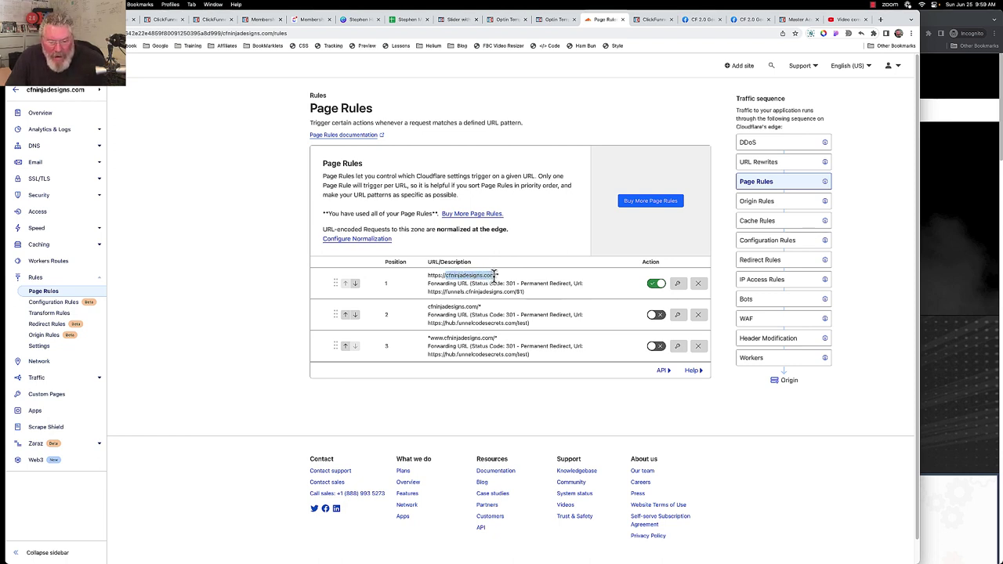
Load the root domain in a new incognito window to test the redirect to the funnels page
{"action": "left_click", "coordinate": [912, 33]}
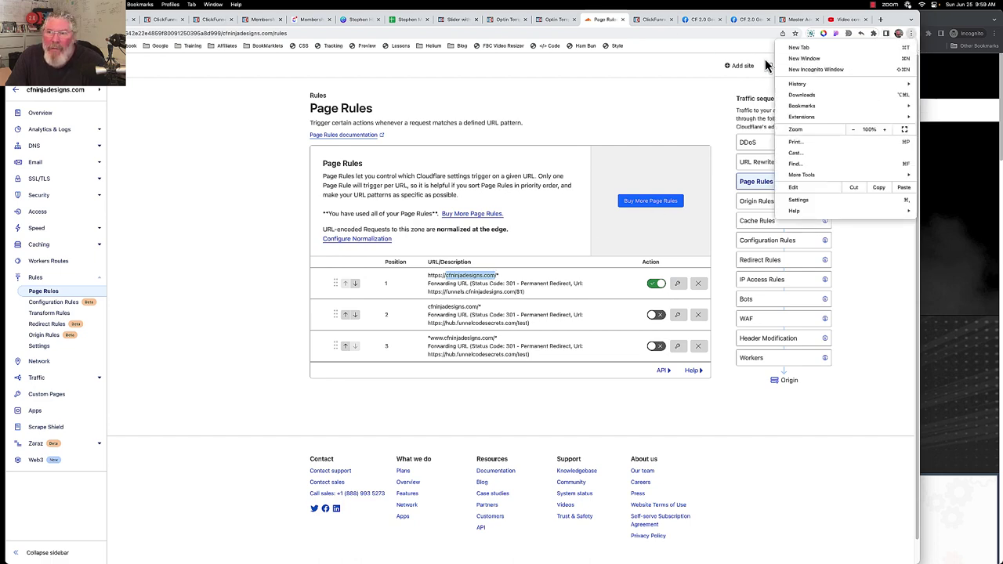
{"action": "left_click", "coordinate": [794, 70]}
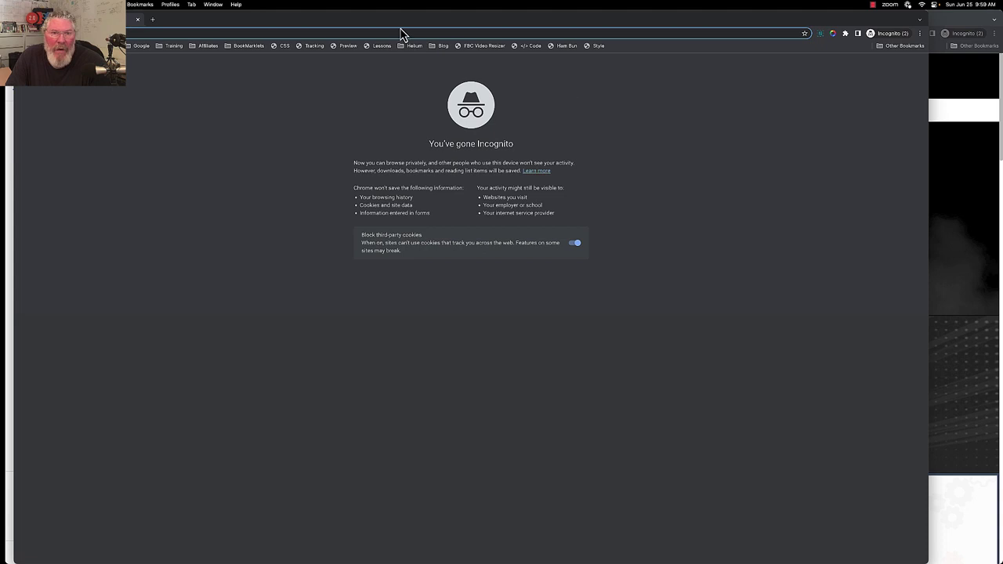
{"action": "key", "text": "super+v"}
{"action": "key", "text": "Return"}
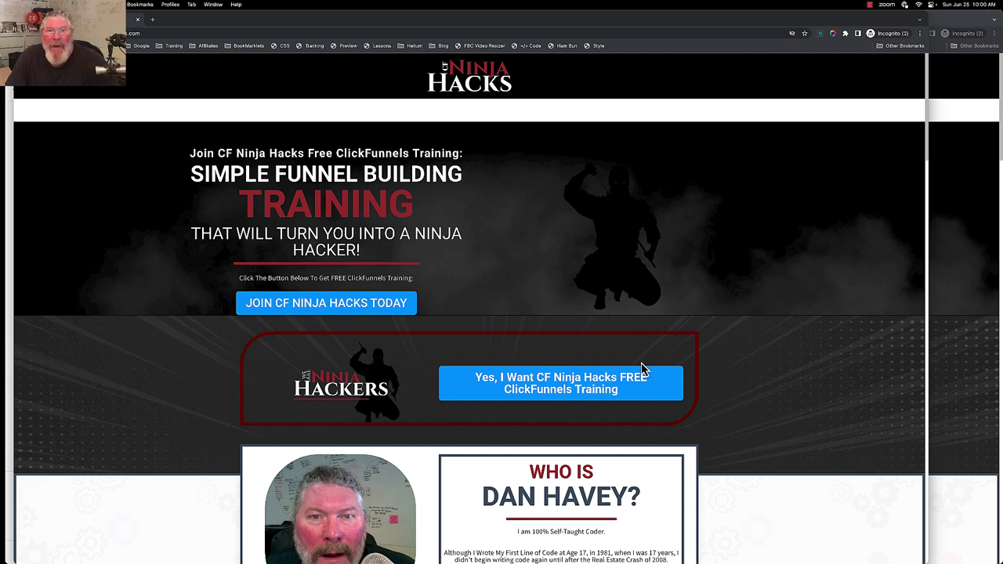
Close the incognito test page and bring the Cloudflare Page Rules window back to the front
{"action": "key", "text": "super+w"}
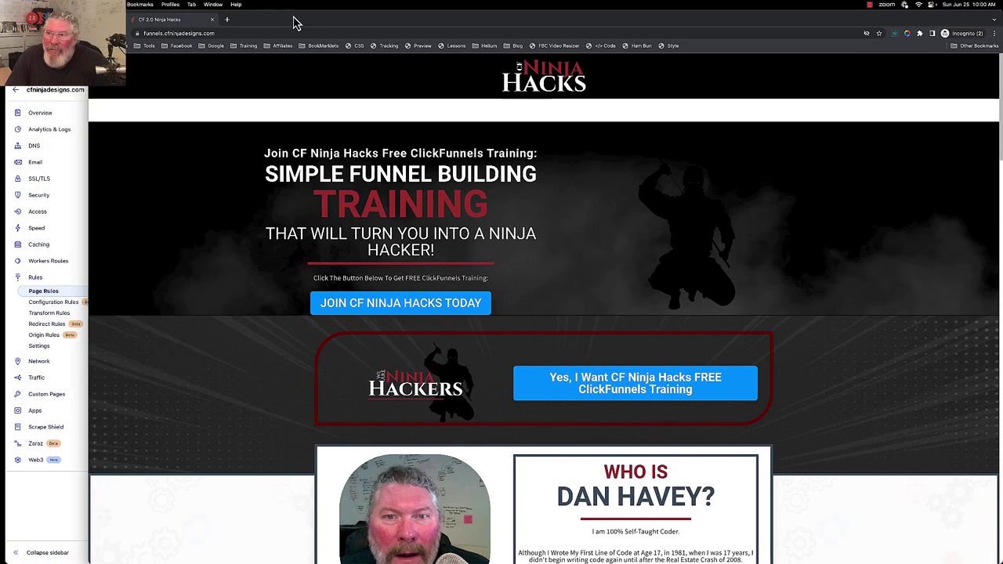
{"action": "left_click_drag", "start_coordinate": [89, 159], "coordinate": [418, 178]}
{"action": "left_click", "coordinate": [264, 180]}
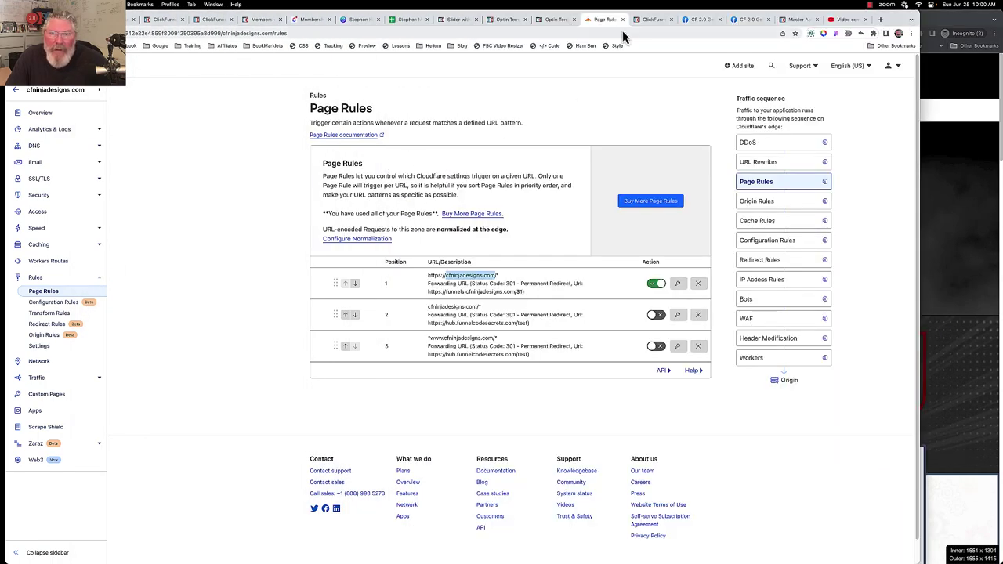
Compare the funnels.cfninjadesigns.com site overview with the incognito redirect test, then return to ClickFunnels
{"action": "left_click", "coordinate": [652, 22]}
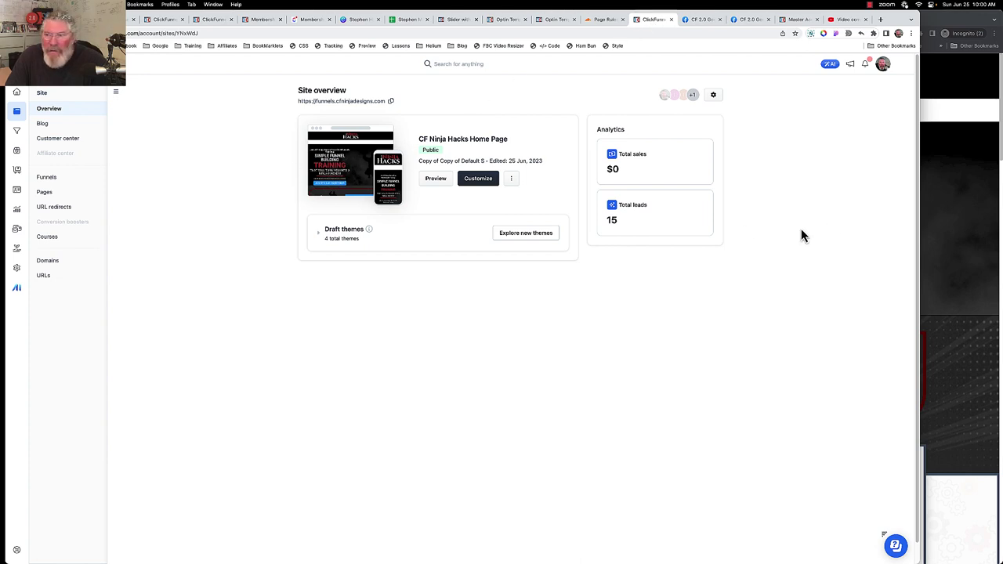
{"action": "left_click", "coordinate": [948, 227]}
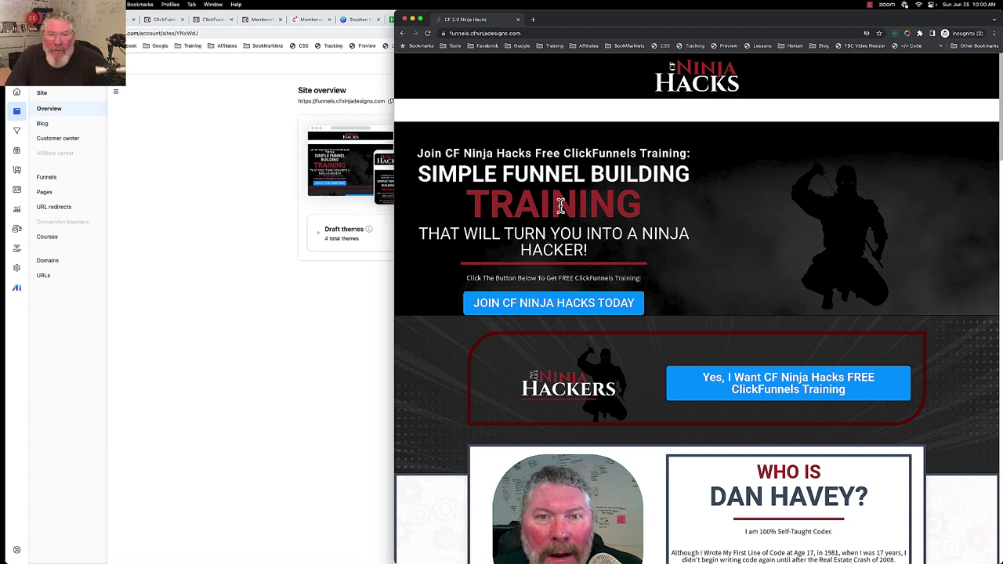
{"action": "left_click", "coordinate": [260, 180]}
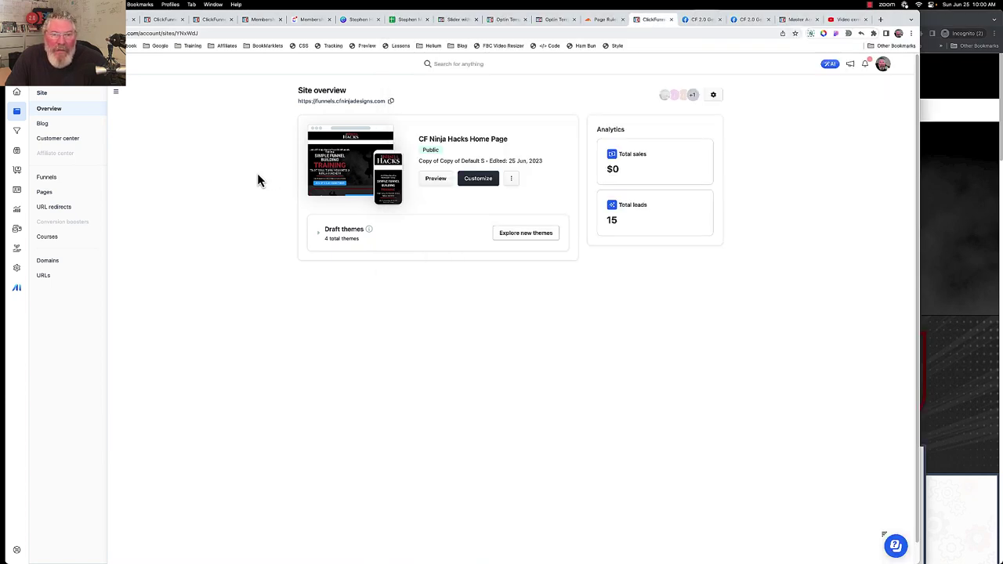